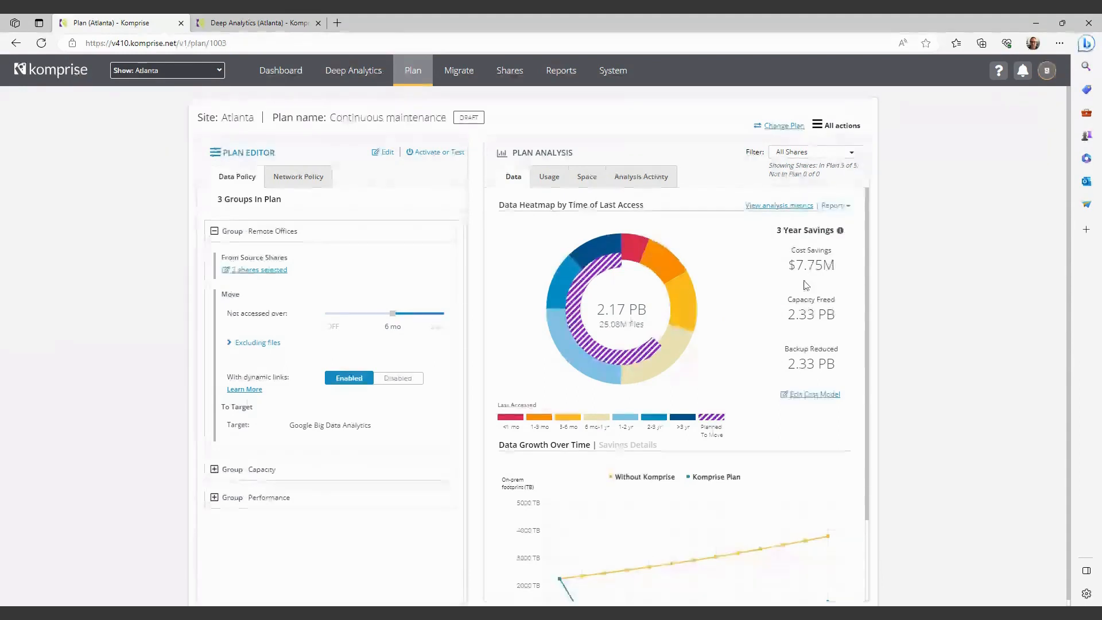
Review the Atlanta plan's last-access heatmap, and switch to the Deep Analytics results overview for all data without setting filters.
mouse_move(597, 247)
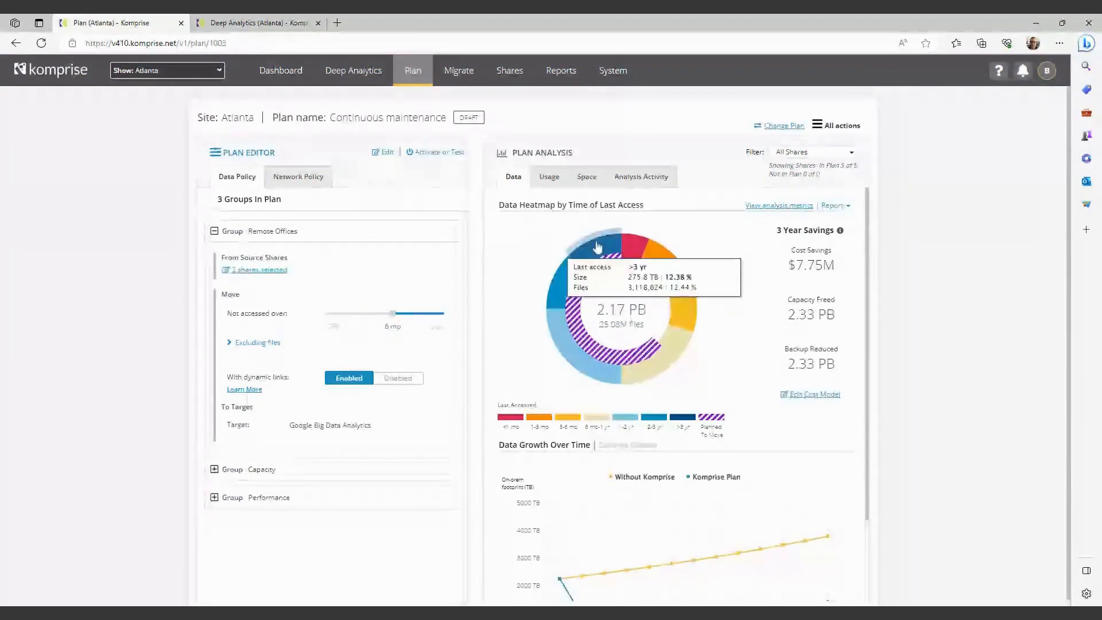
mouse_move(639, 248)
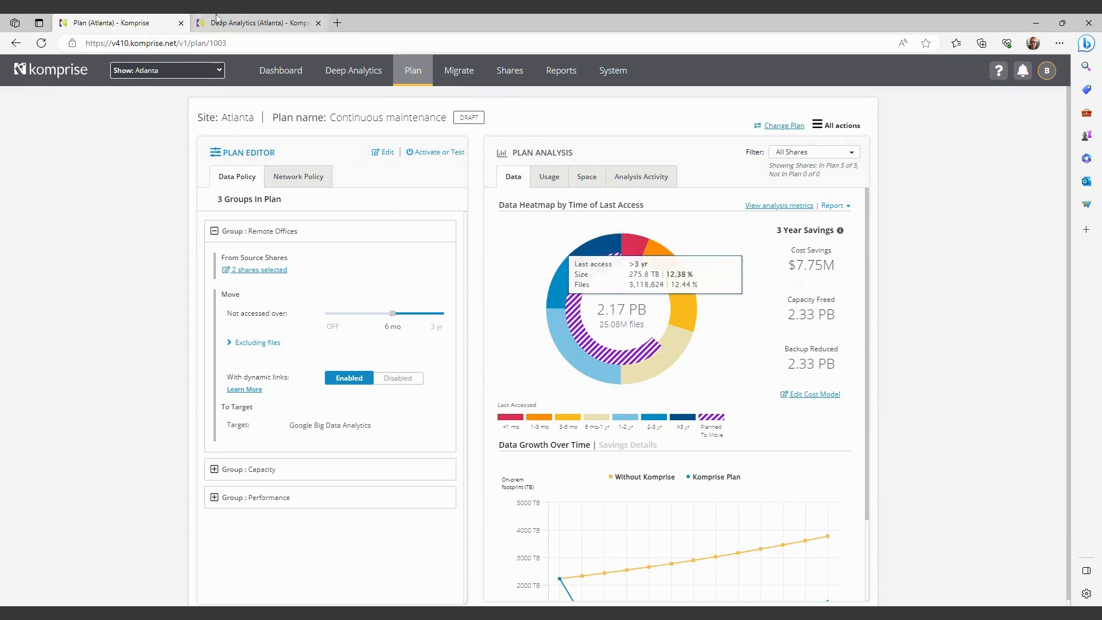
click(253, 23)
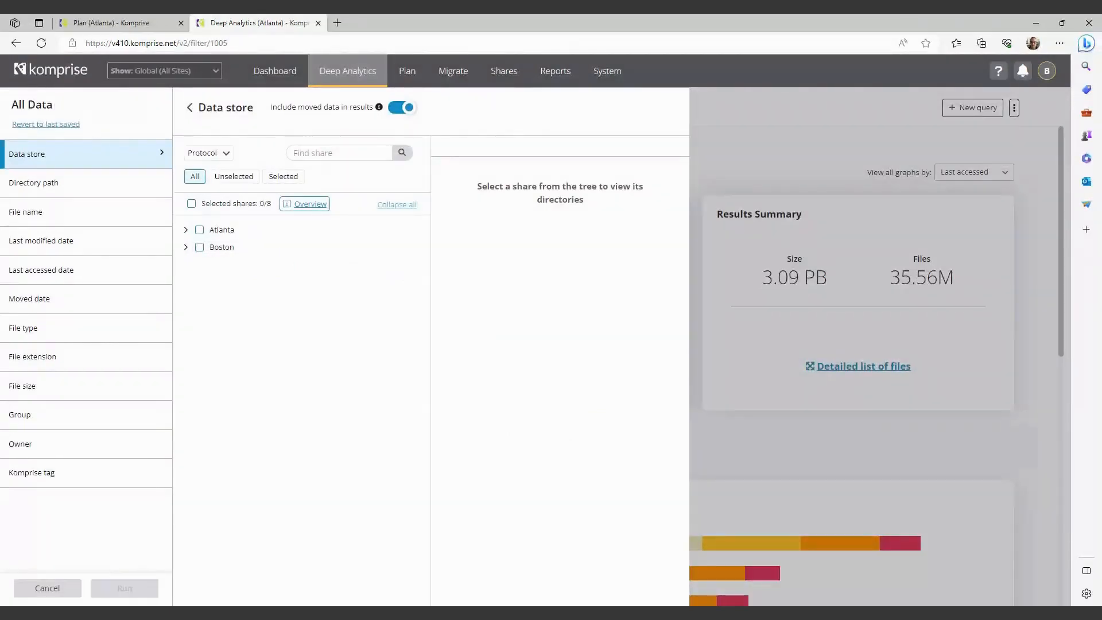
click(40, 586)
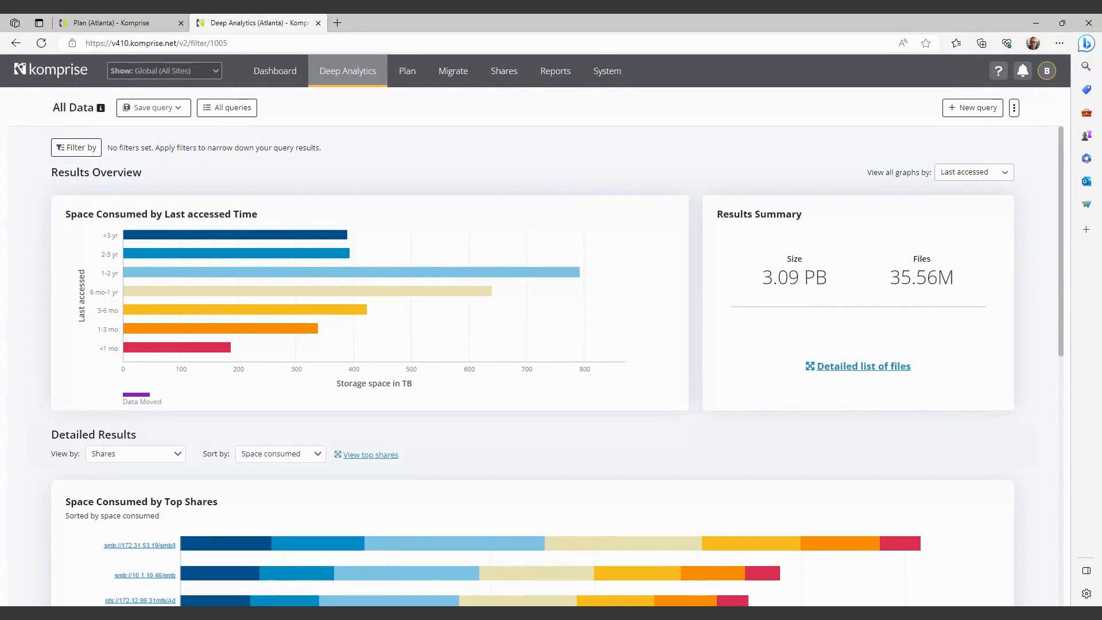
Examine the space consumed by last accessed time and the space and file-count charts for the top shares.
mouse_move(299, 276)
mouse_move(336, 236)
mouse_move(298, 237)
scroll(480, 340, down, 5)
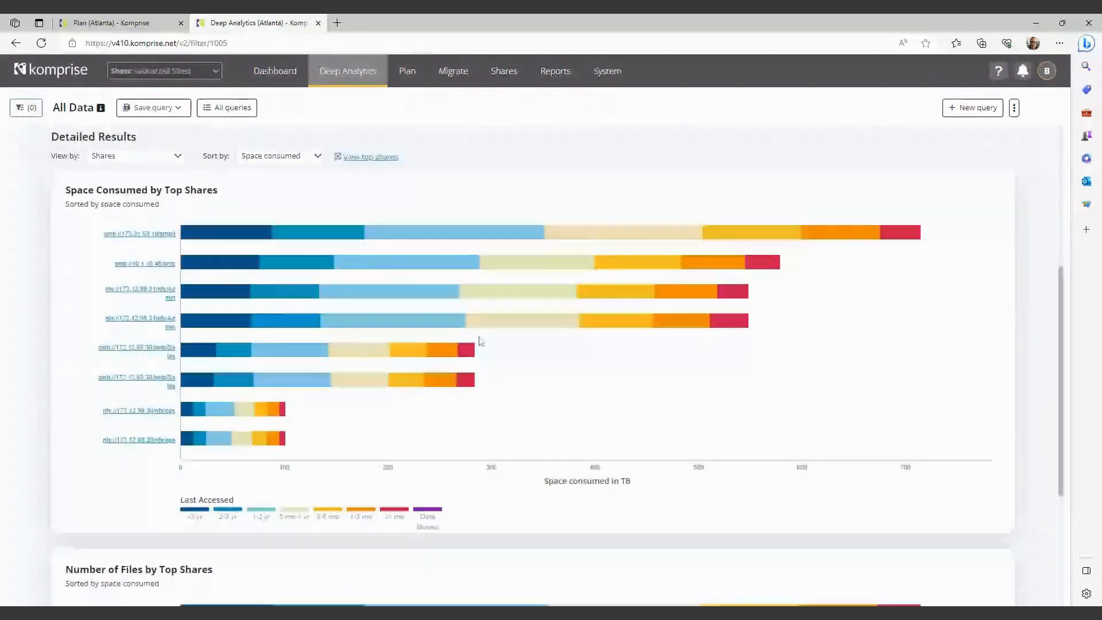
scroll(481, 341, down, 5)
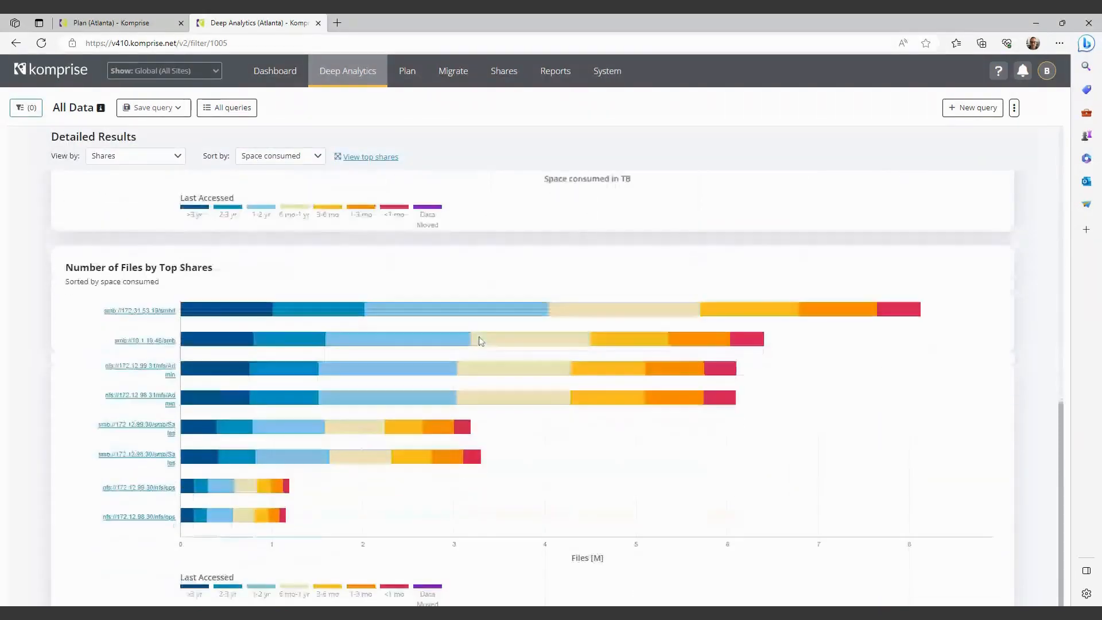
scroll(481, 341, up, 8)
scroll(481, 341, up, 3)
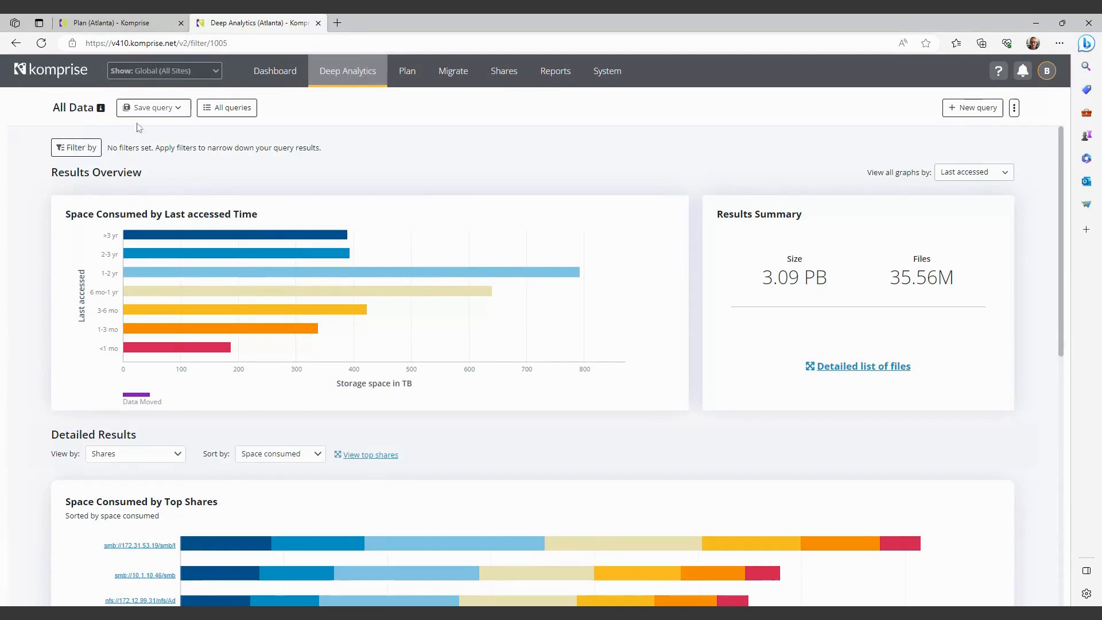
In the data store filter, browse Atlanta's Corp EMC Isilon Admin share through Design and Design Archive to PowerPoint Presentations.
click(78, 148)
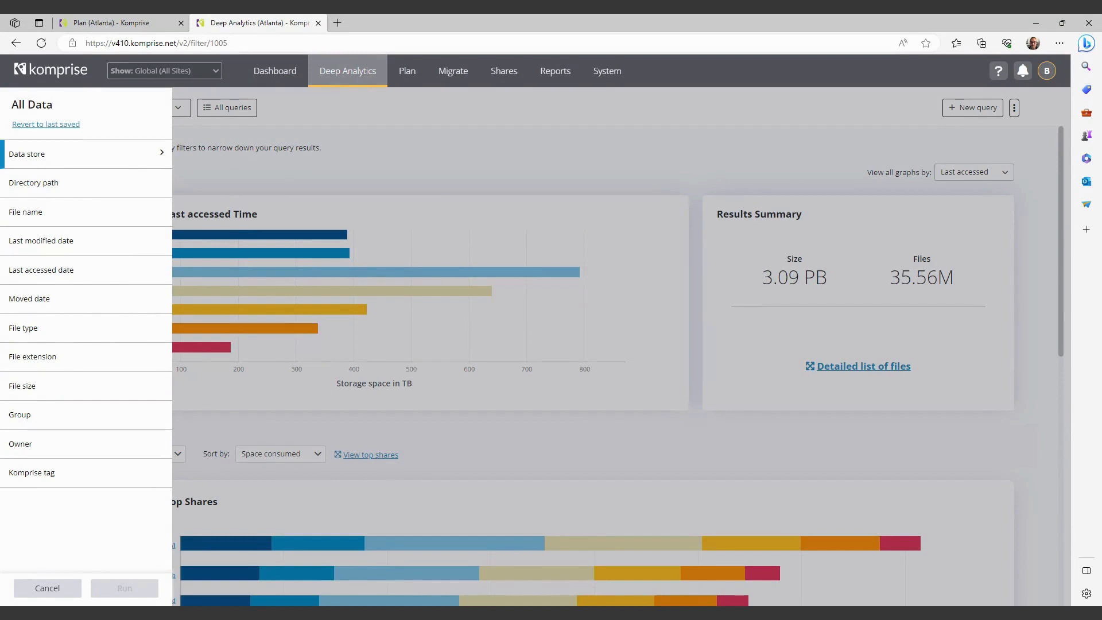
click(91, 156)
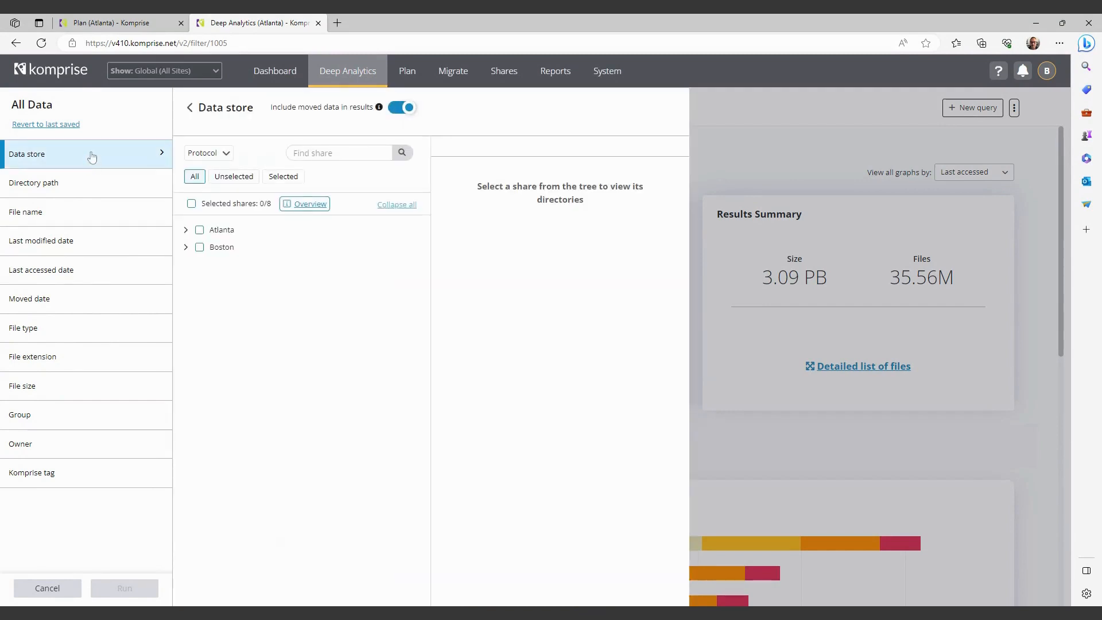
click(185, 230)
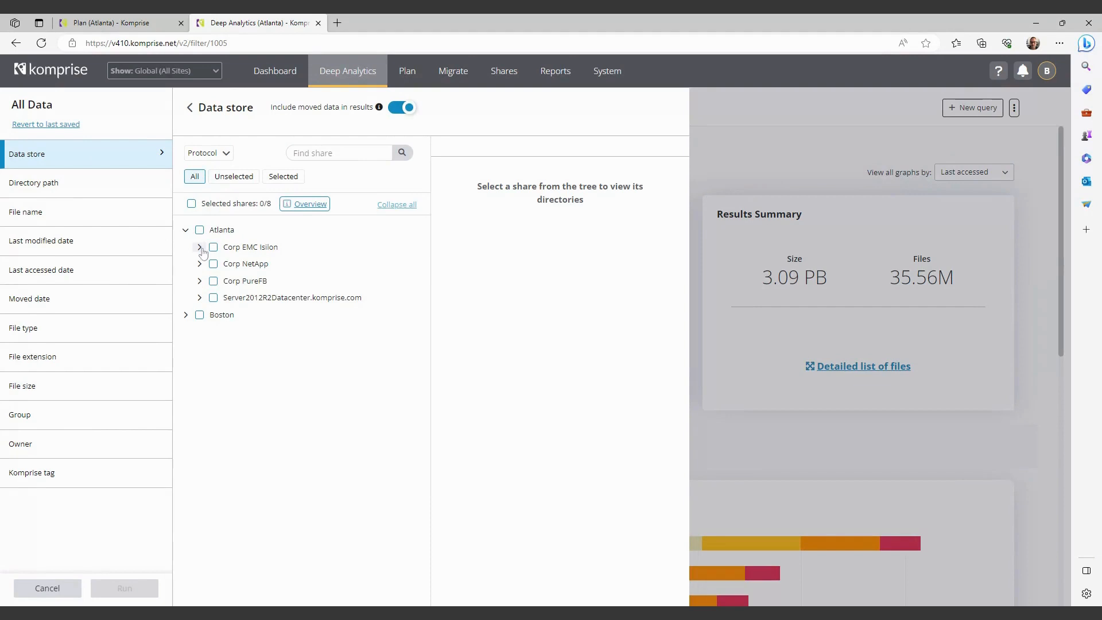
click(199, 247)
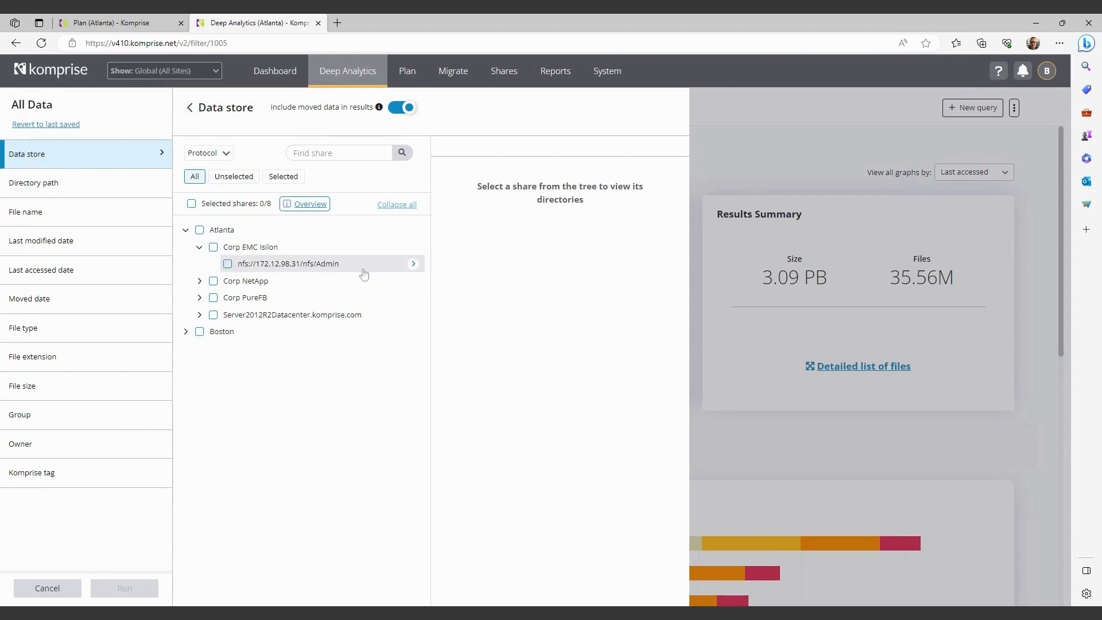
click(414, 264)
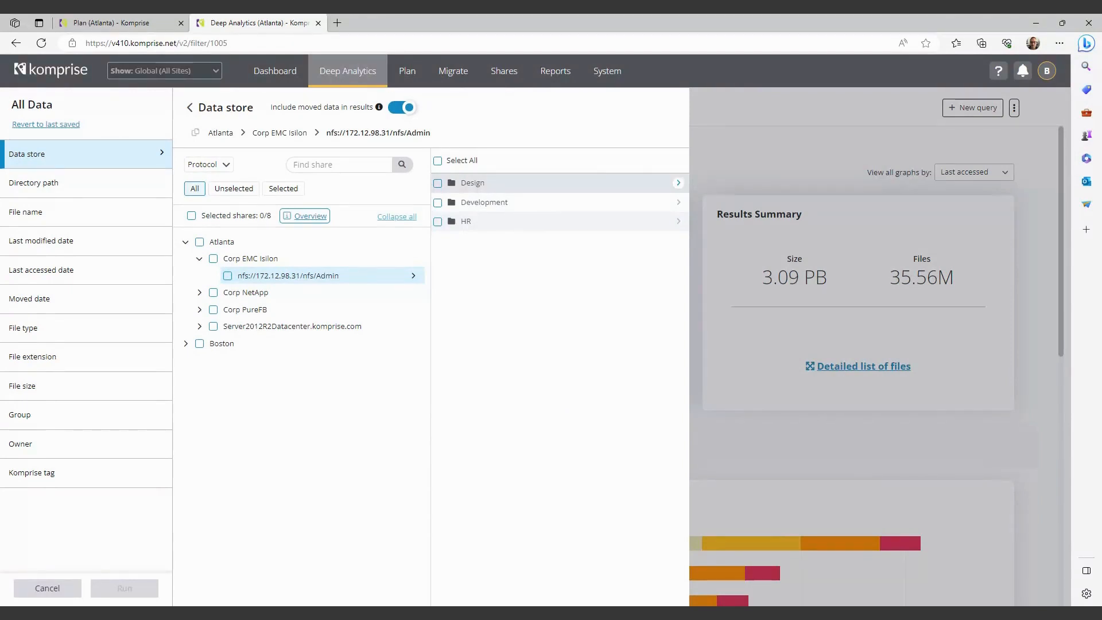
click(678, 183)
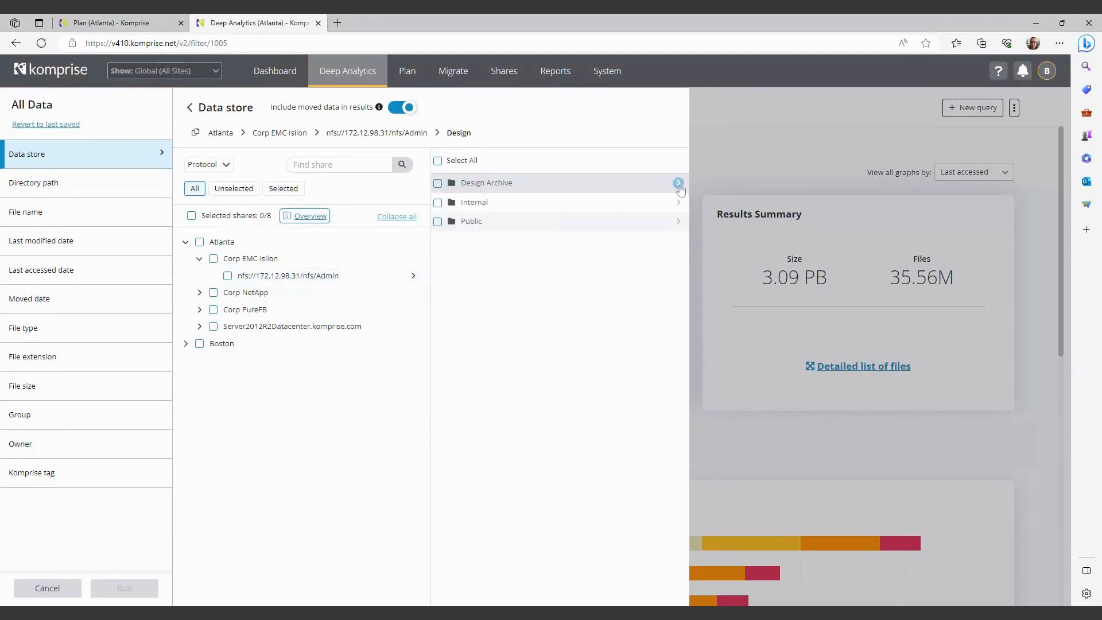
click(678, 183)
click(678, 183)
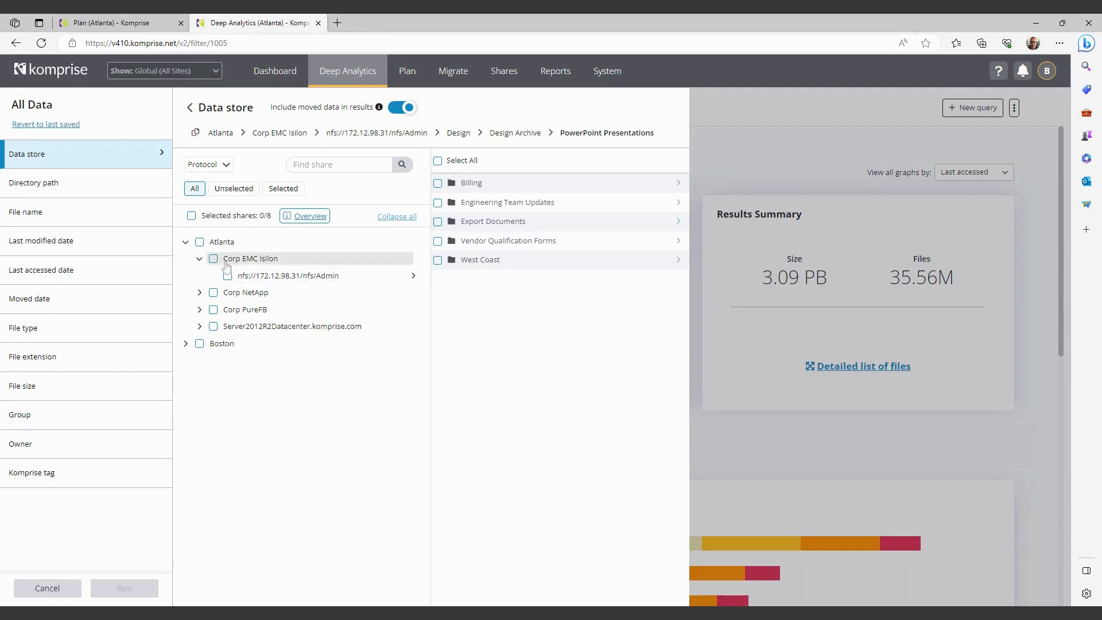
Filter the data store to the Corp EMC Isilon file server in Atlanta and run the query.
click(213, 259)
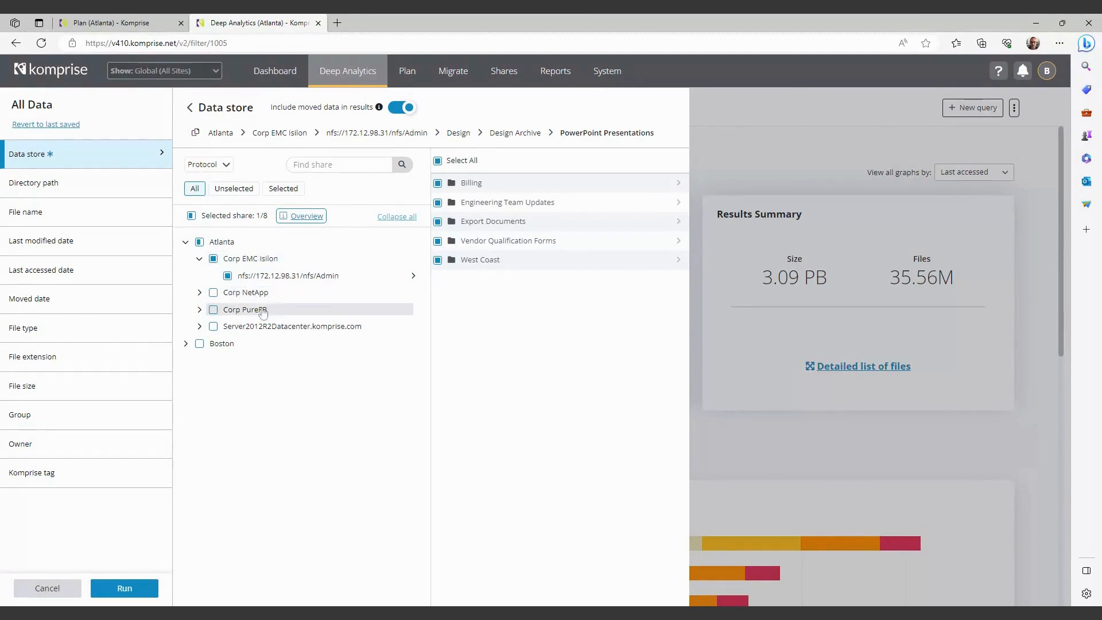
click(123, 588)
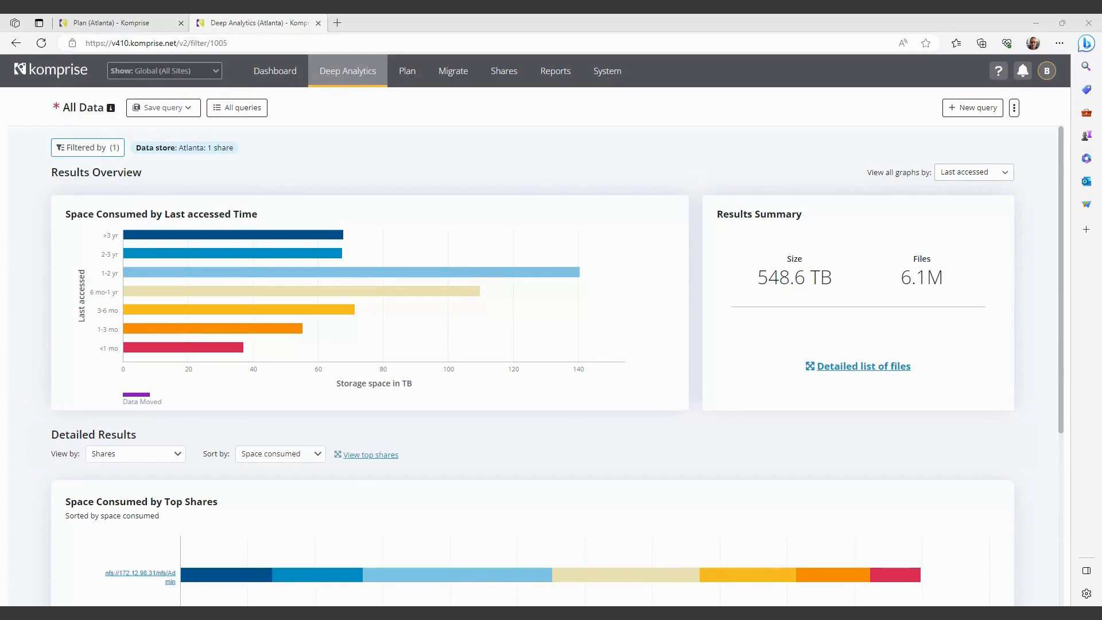
Extend the data store filter to all Atlanta shares, restrict the file type to Mail, and run the query.
click(86, 147)
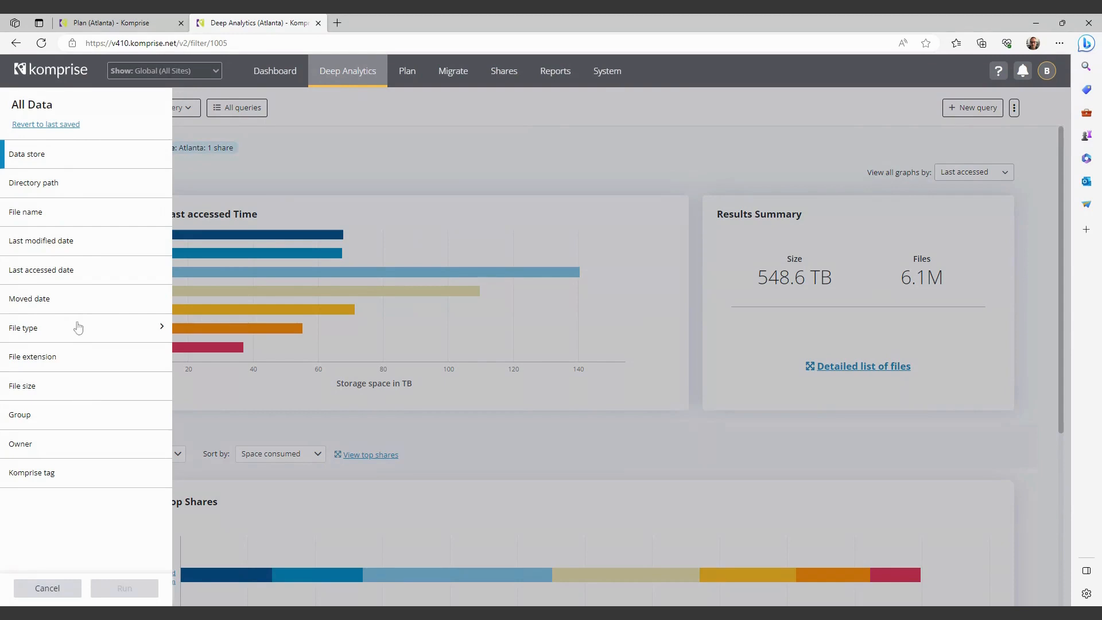
click(57, 334)
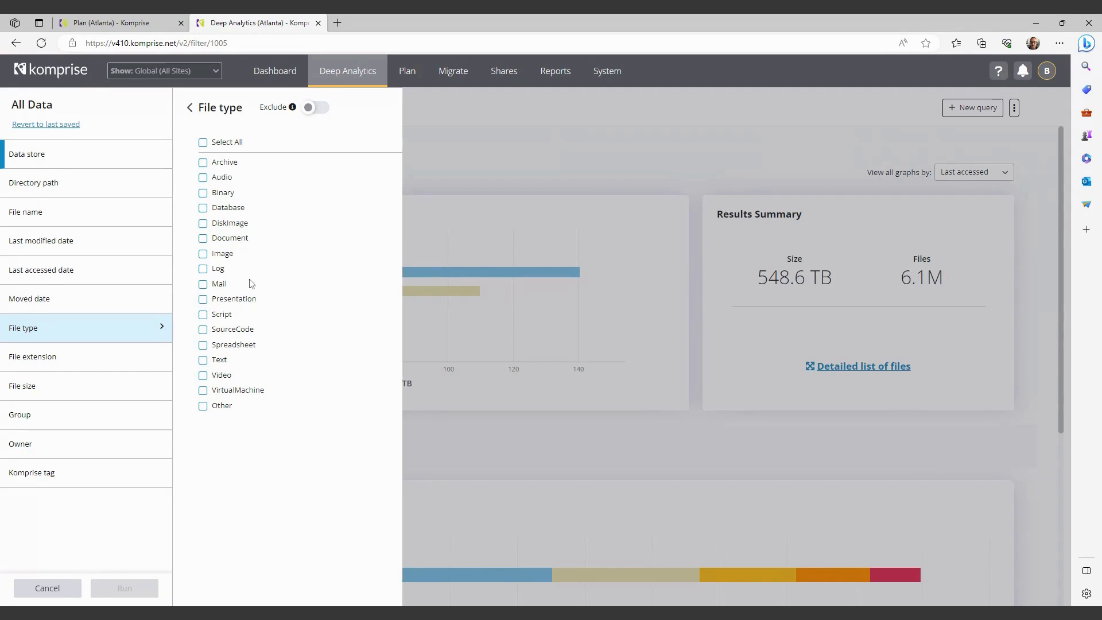
click(113, 159)
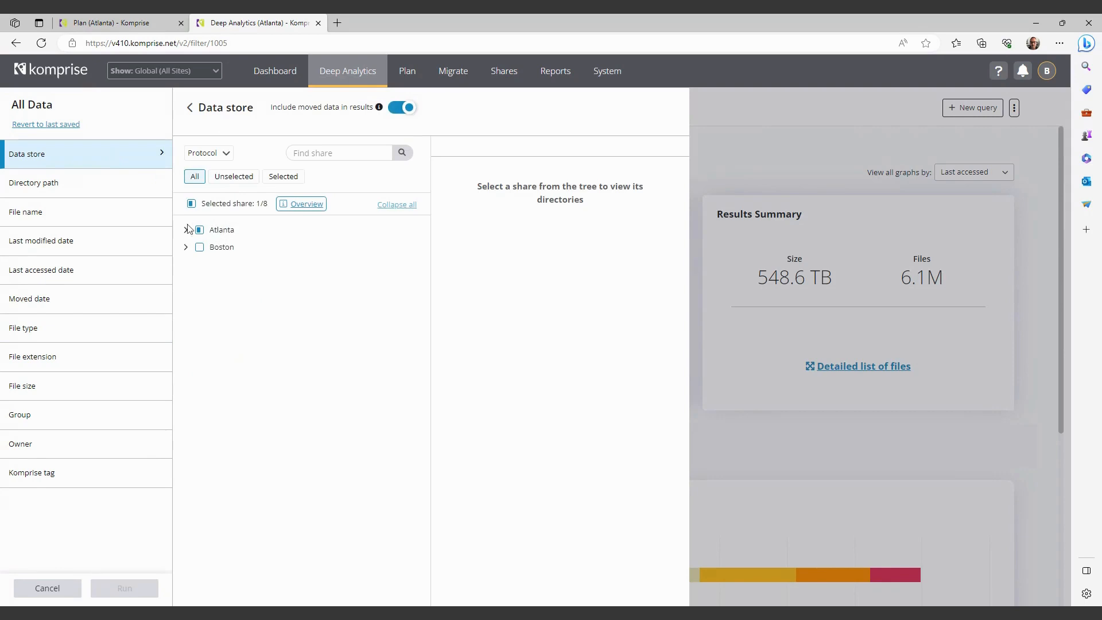
click(199, 231)
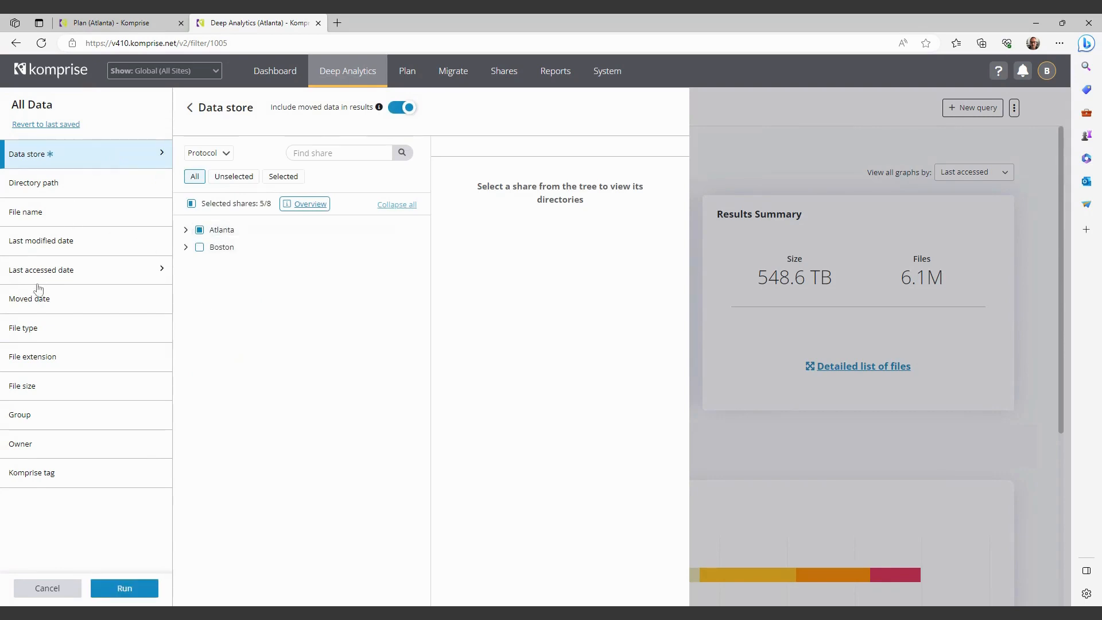
click(40, 336)
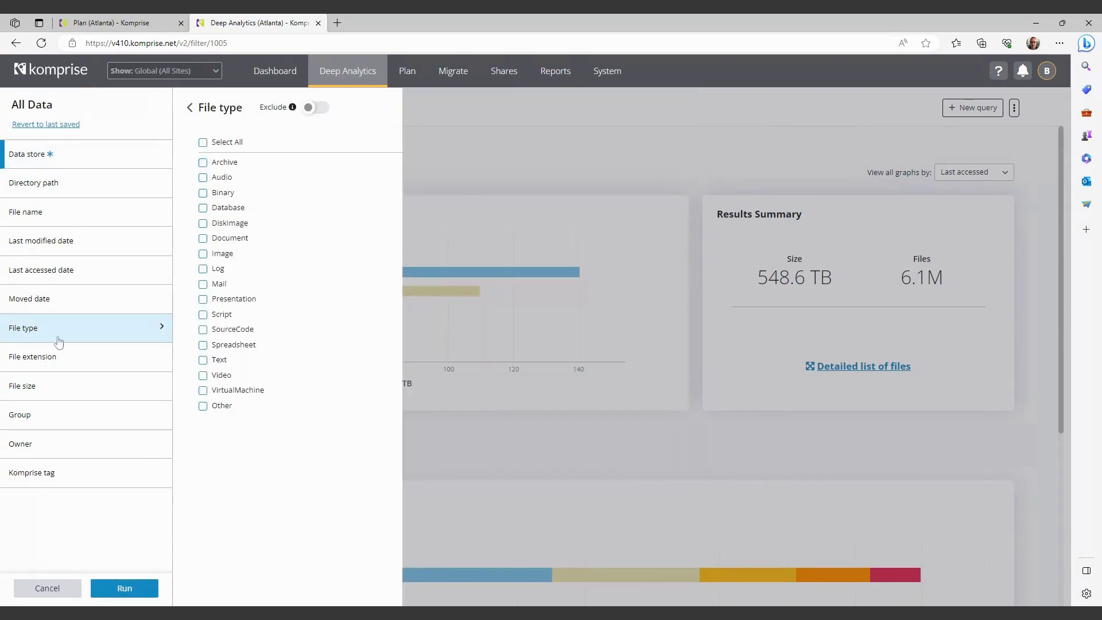
click(203, 284)
click(149, 593)
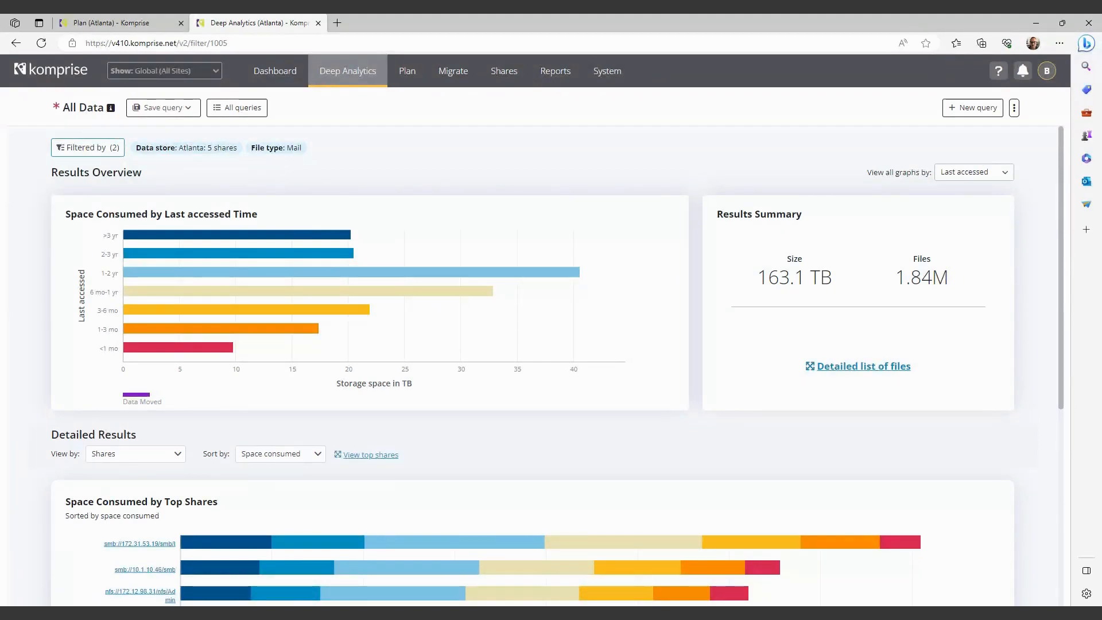
Add a last accessed date filter of more than 3 years ago and run the query.
mouse_move(325, 275)
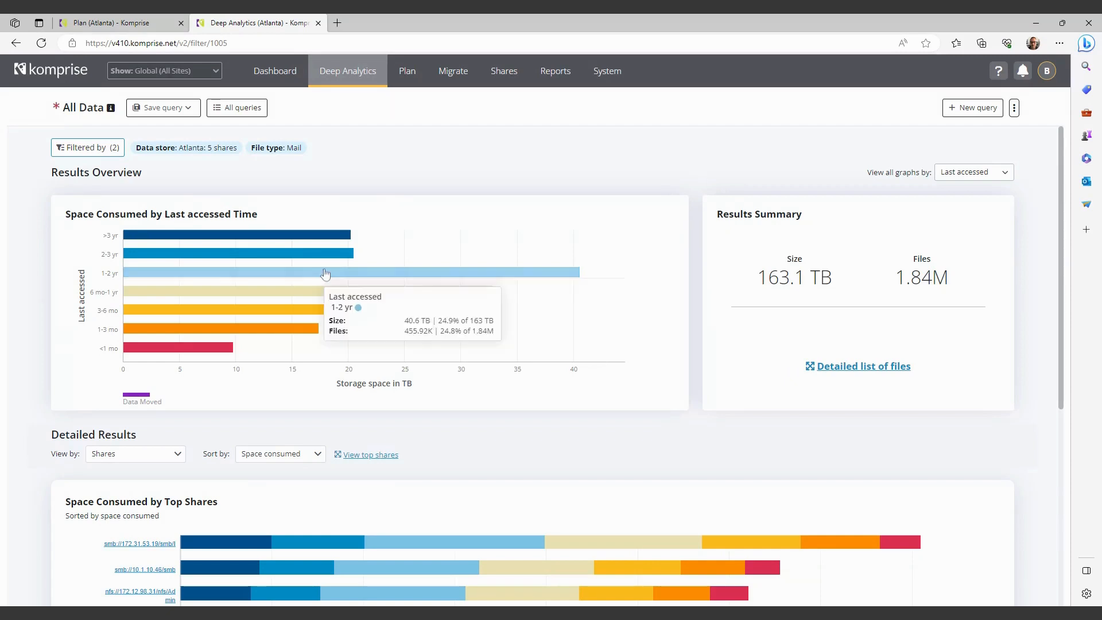
click(73, 149)
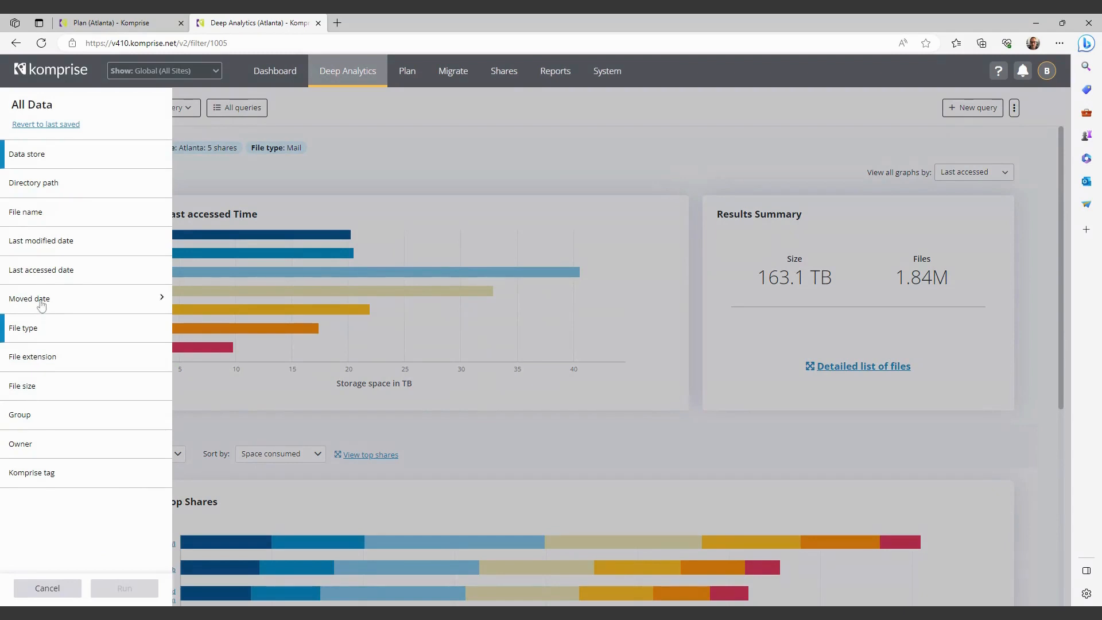
click(57, 271)
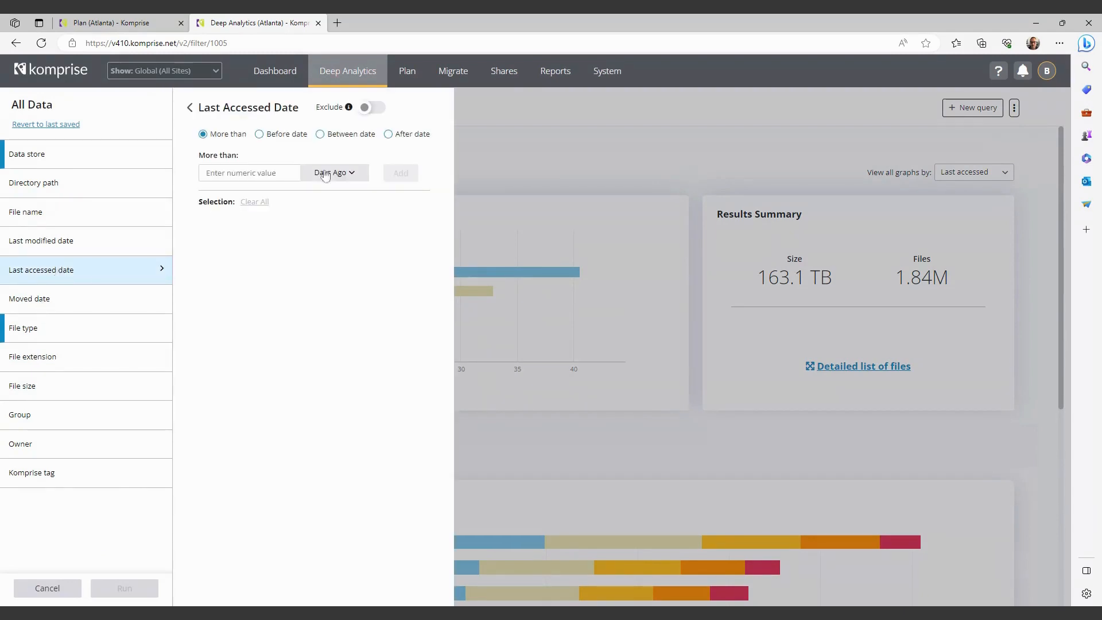
click(295, 173)
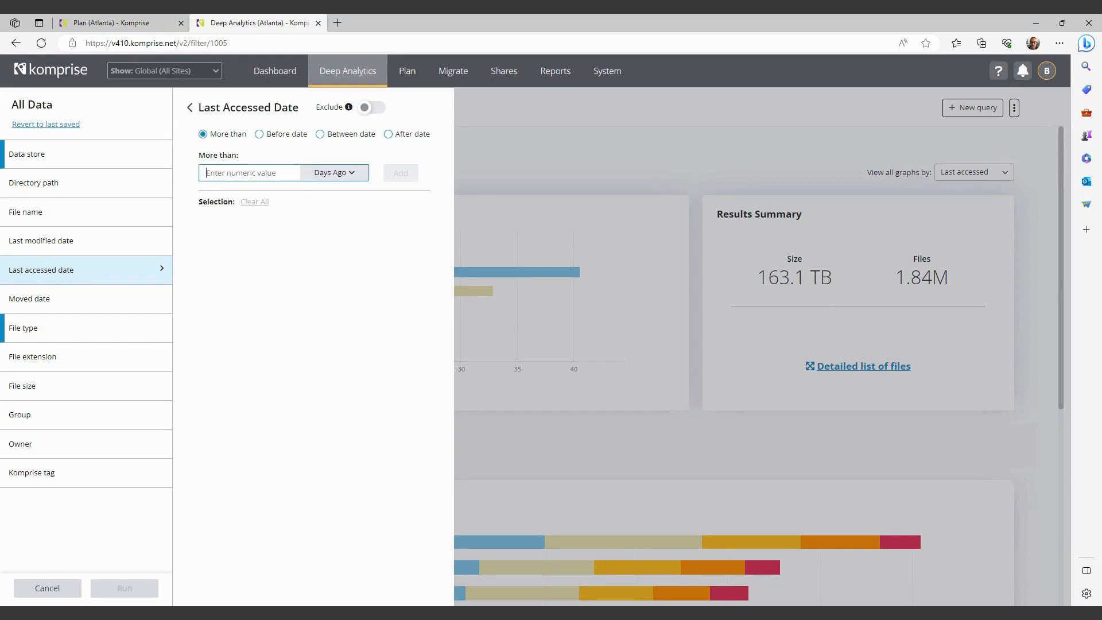
text(6)
key(BackSpace)
text(3)
click(335, 172)
click(337, 224)
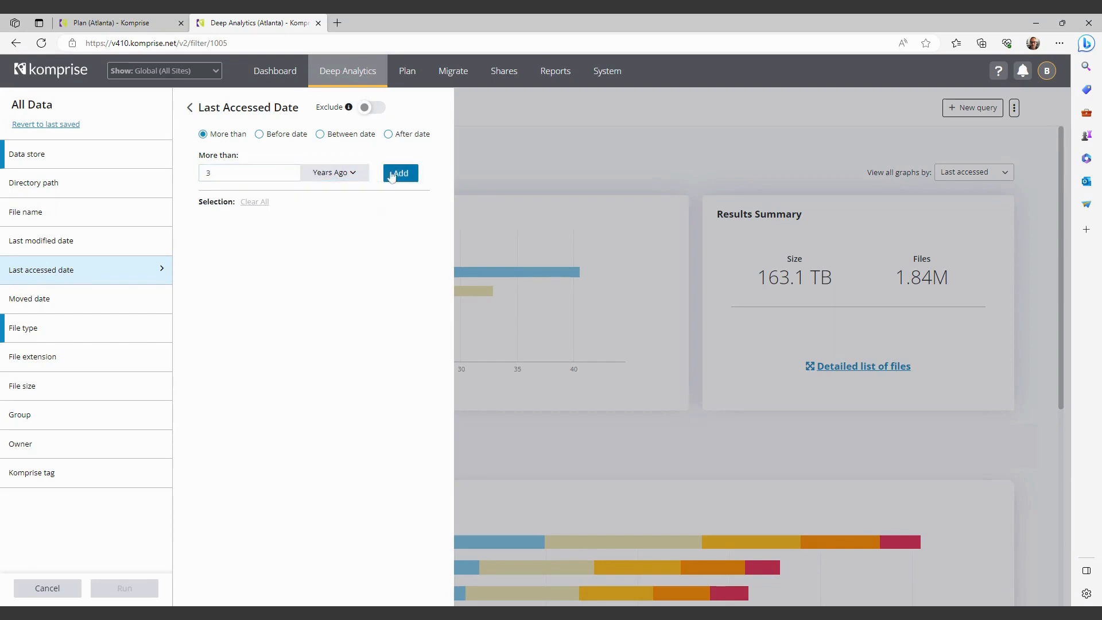
click(400, 173)
click(123, 588)
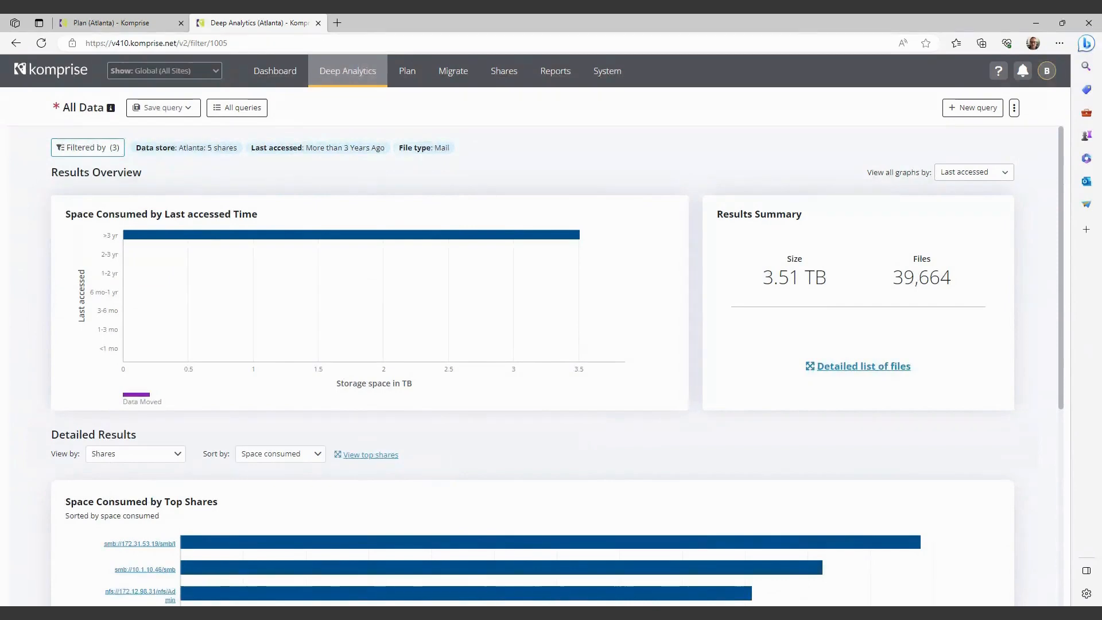
Open the detailed list of files for the filtered query and look through the entries.
click(872, 366)
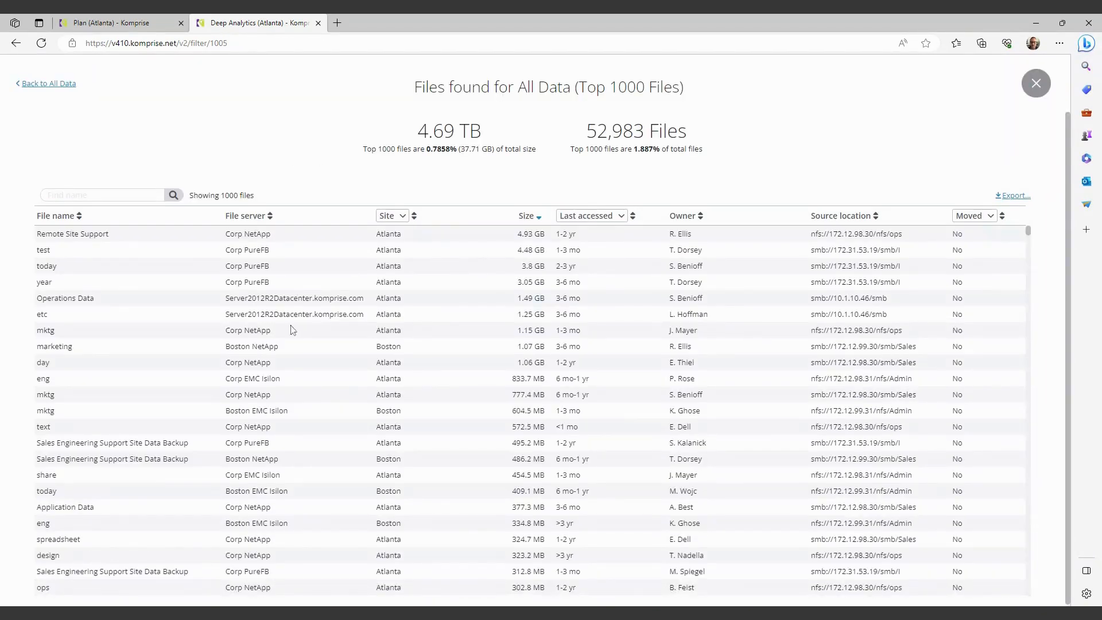
scroll(242, 327, down, 2)
scroll(242, 327, down, 1)
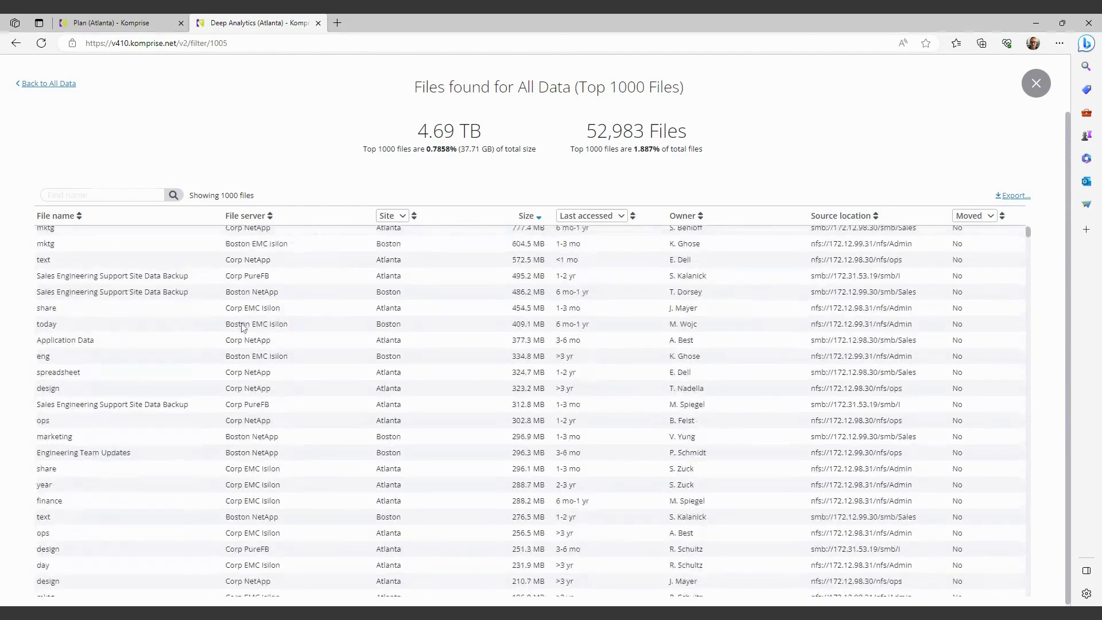